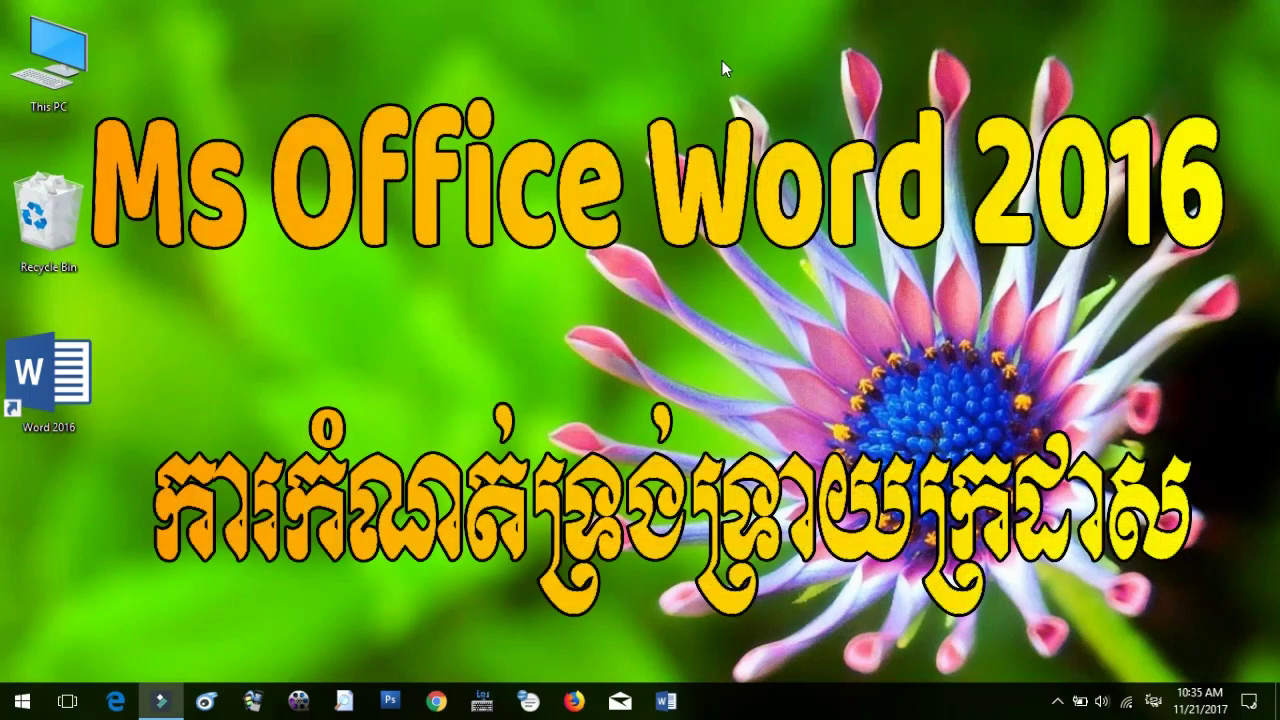
Launch Word 2016 from its desktop shortcut.
double_click(95, 377)
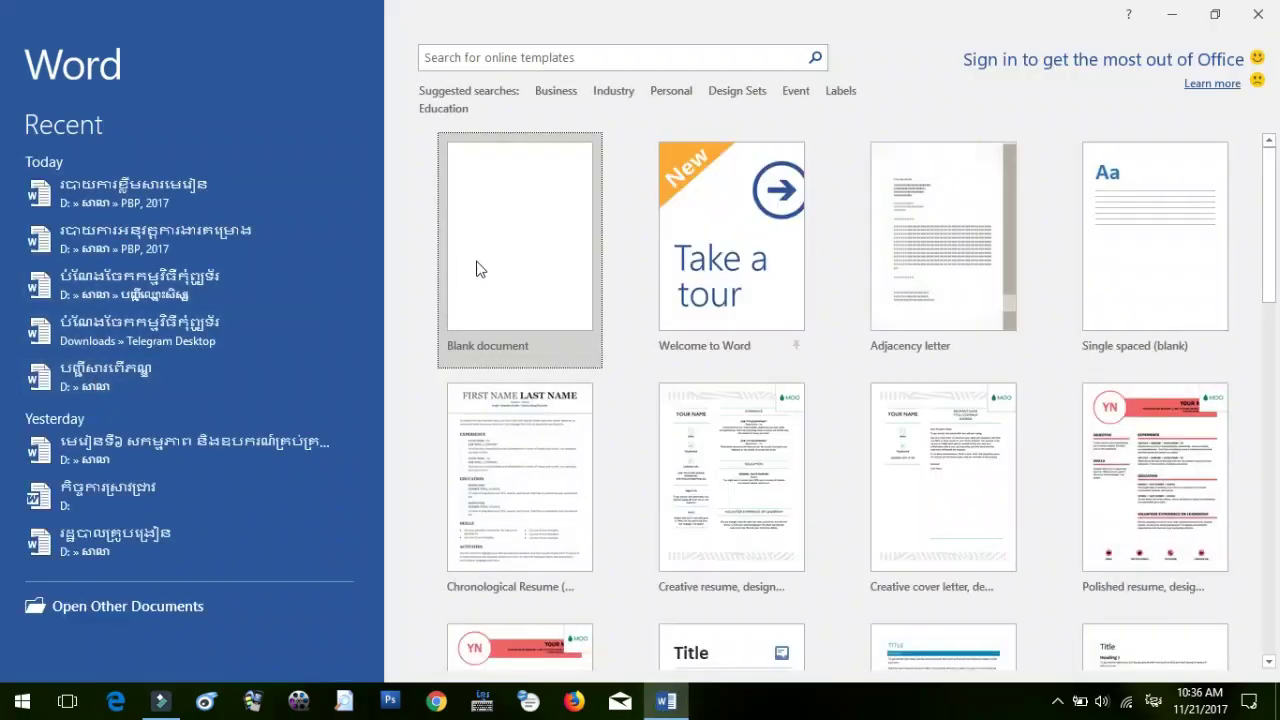
Create a new blank document, Document1, from the Word start screen.
left_click(477, 268)
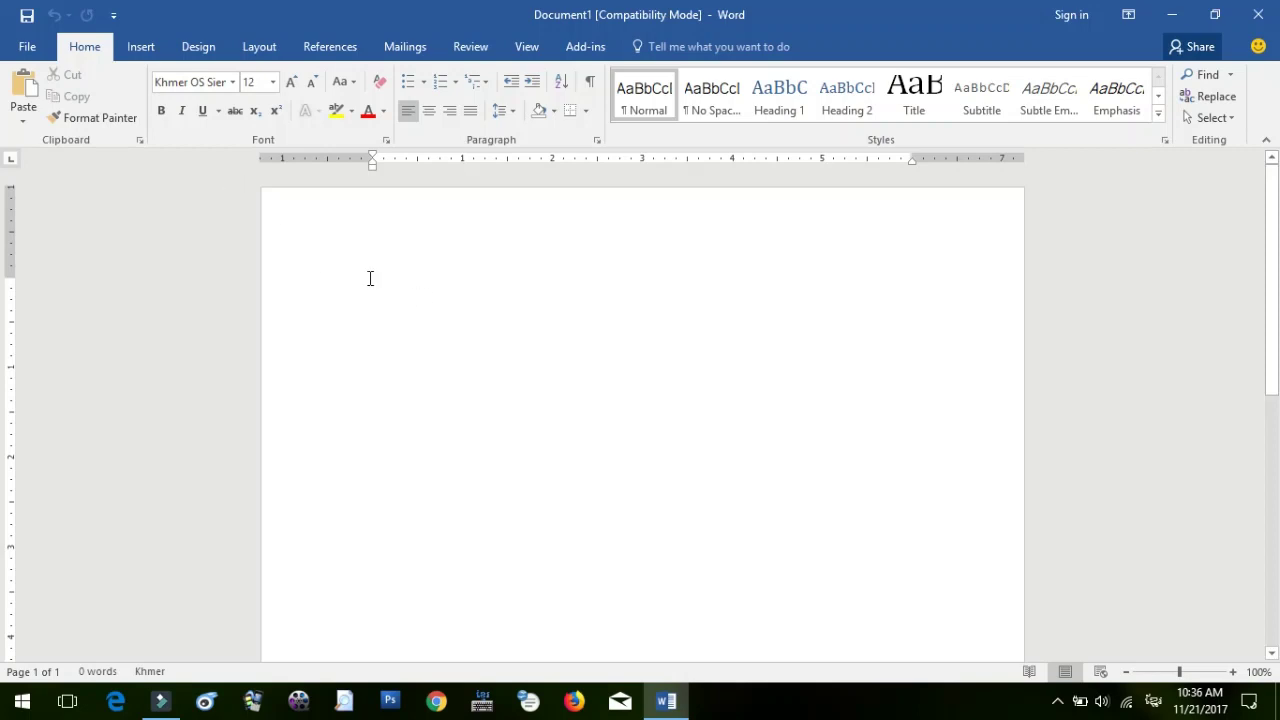
left_click(262, 46)
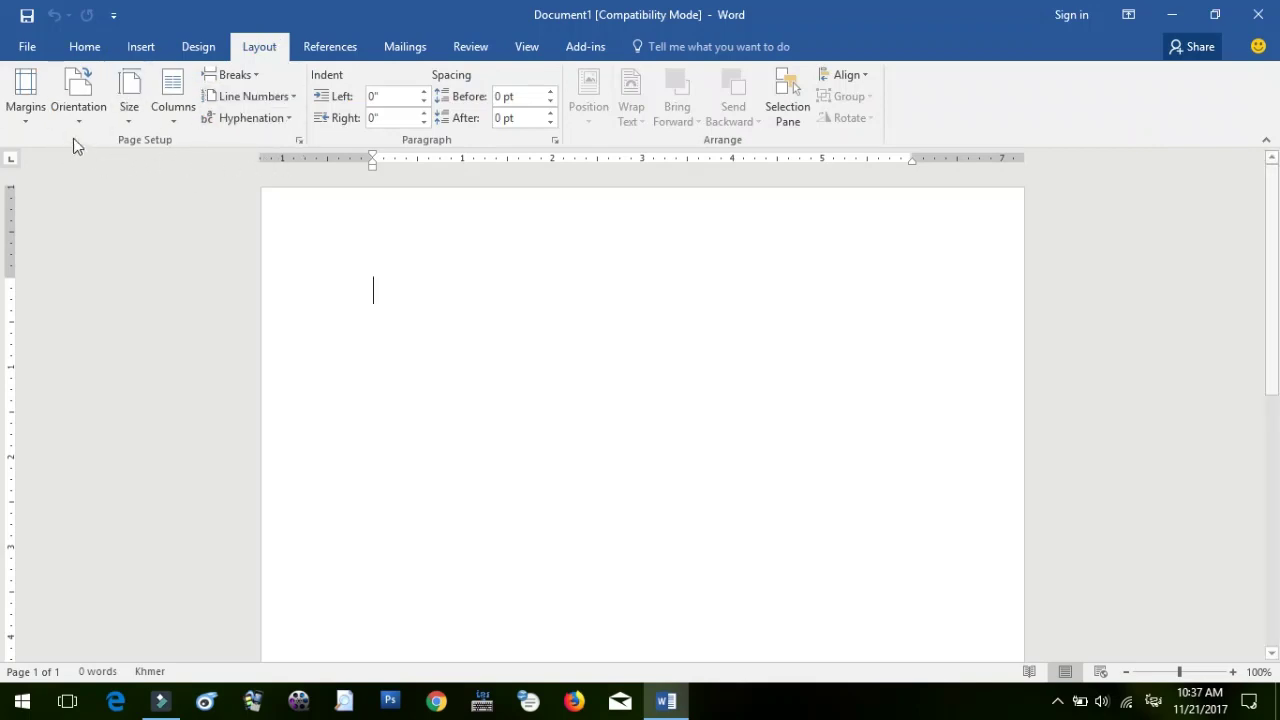
Apply the Narrow preset from the Margins gallery, giving 0.5" margins on every side.
left_click(26, 118)
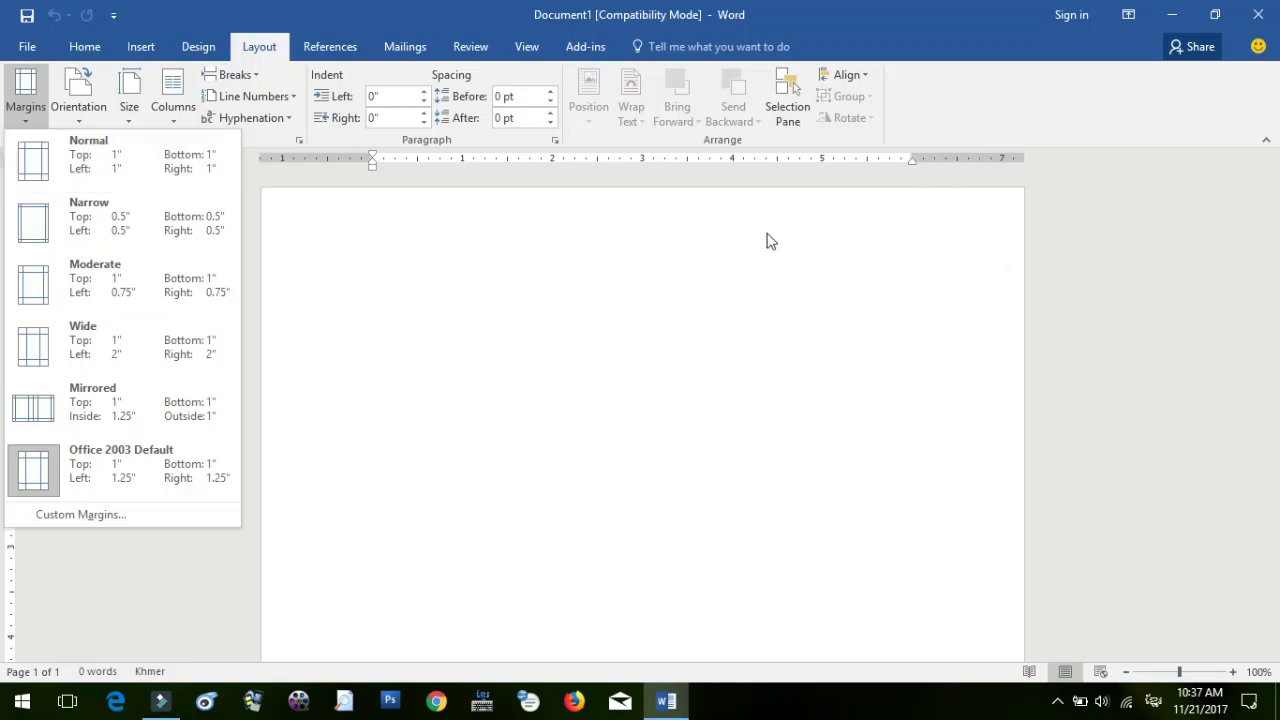
left_click(850, 350)
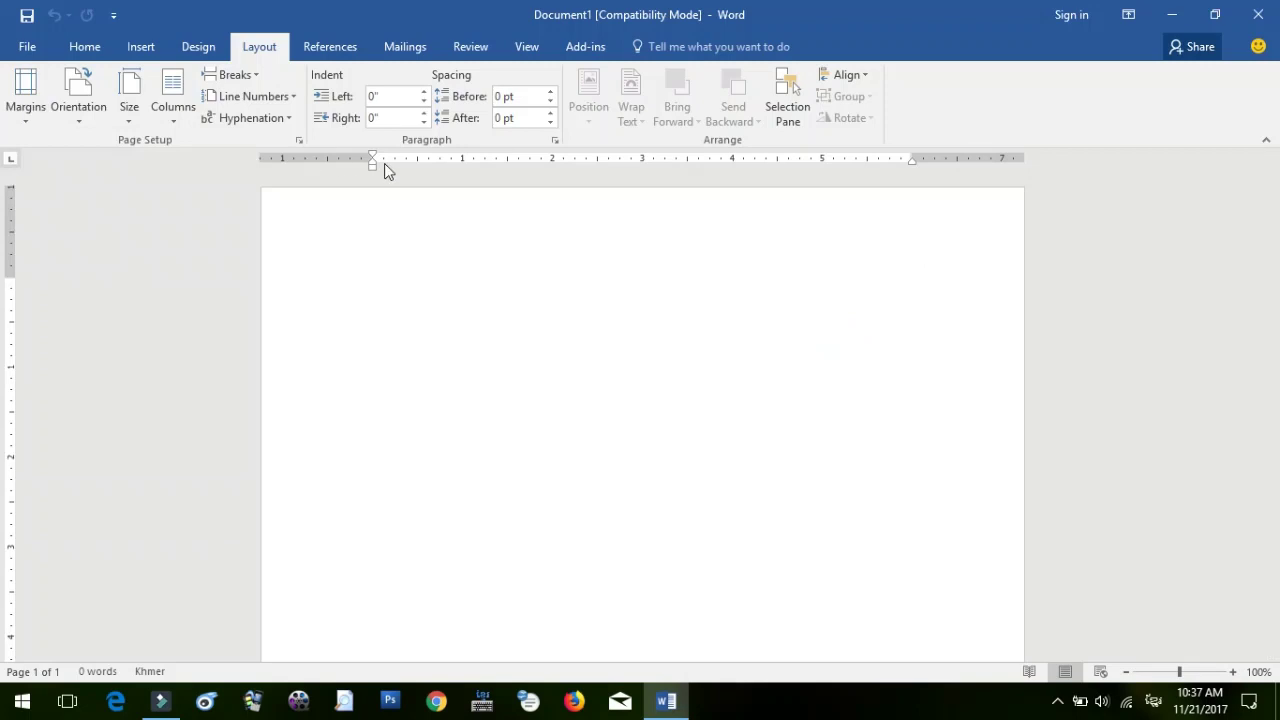
scroll(510, 387, "down", 5)
scroll(510, 387, "up", 5)
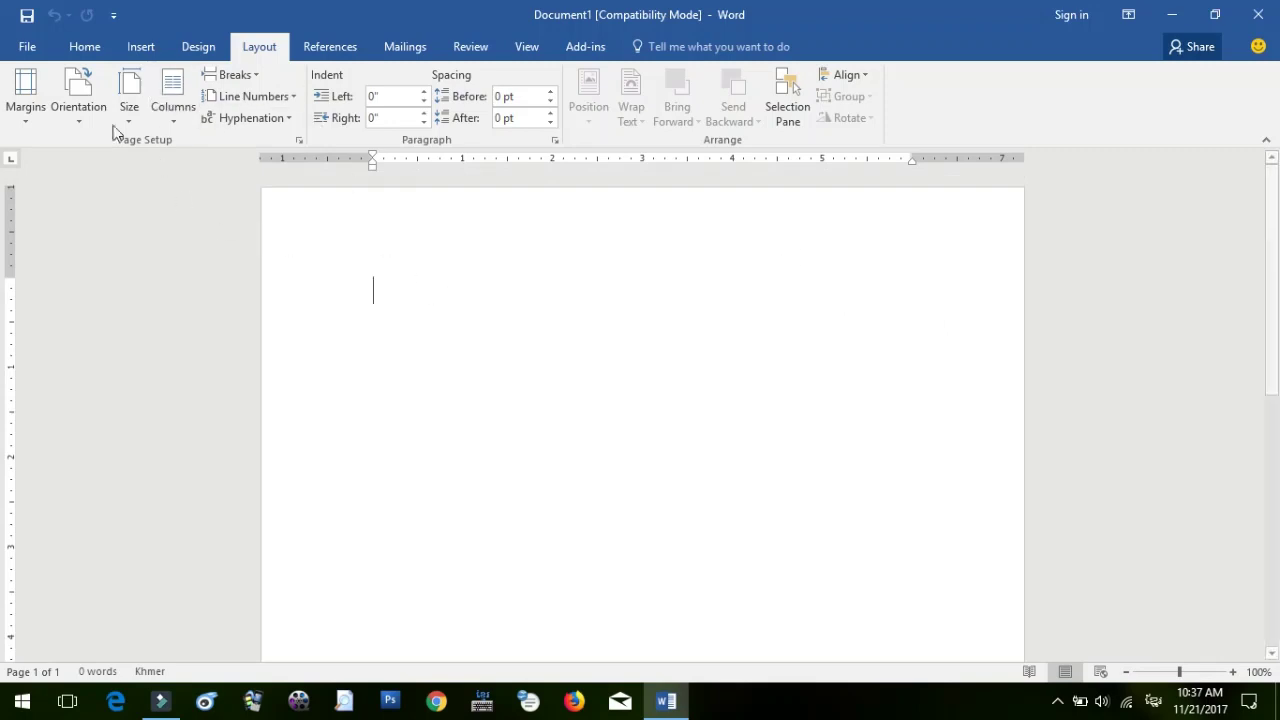
left_click(25, 100)
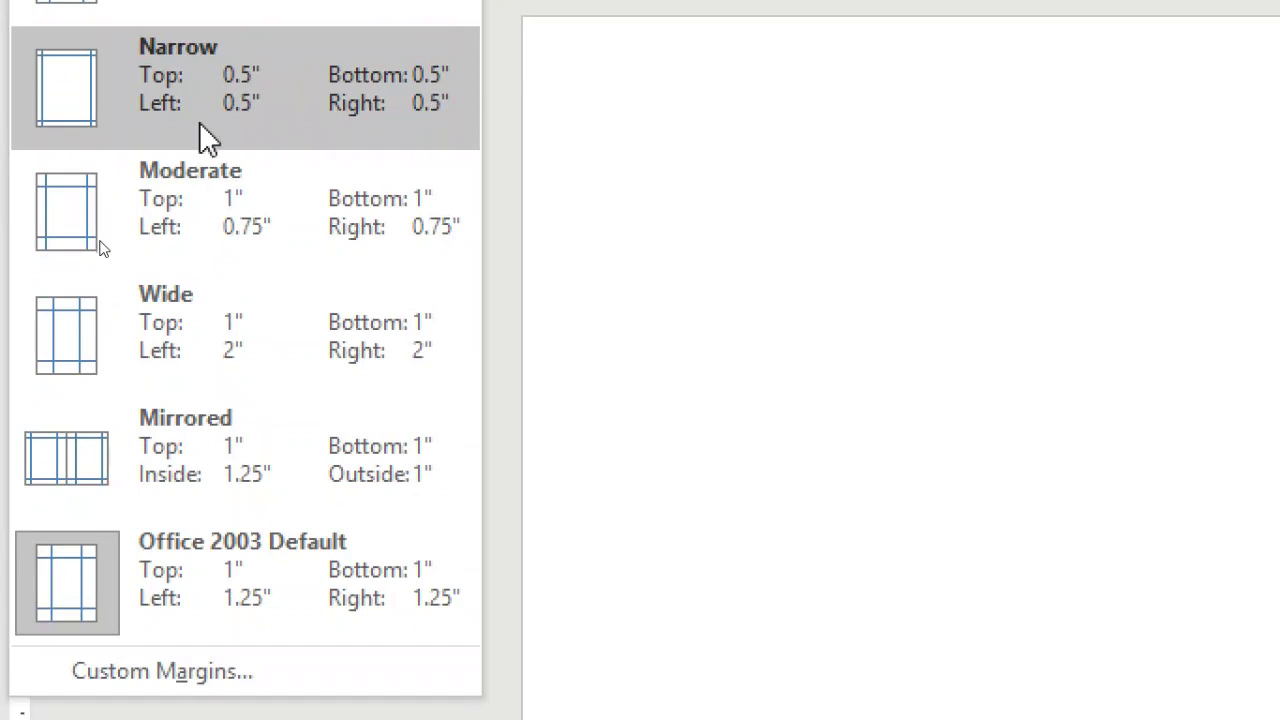
left_click(201, 120)
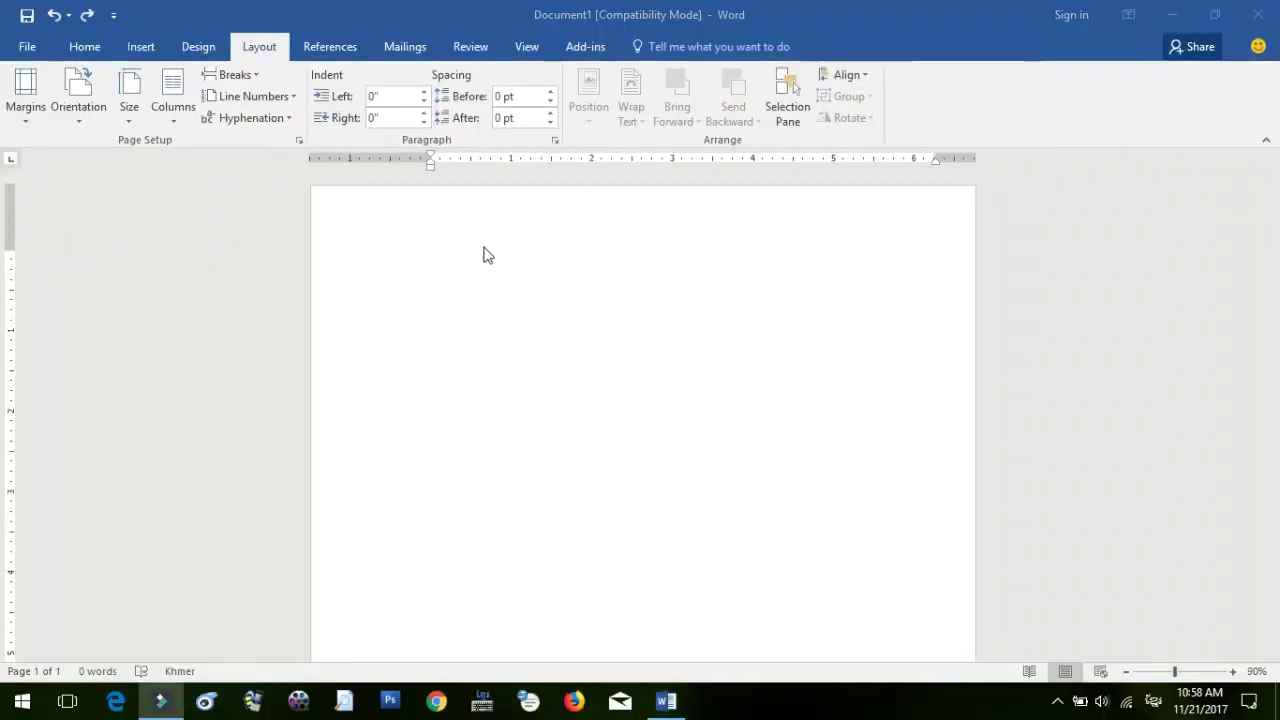
Verify the Narrow 0.5" margin boundaries against the rulers, with a text area about 7.5" wide.
left_click(27, 97)
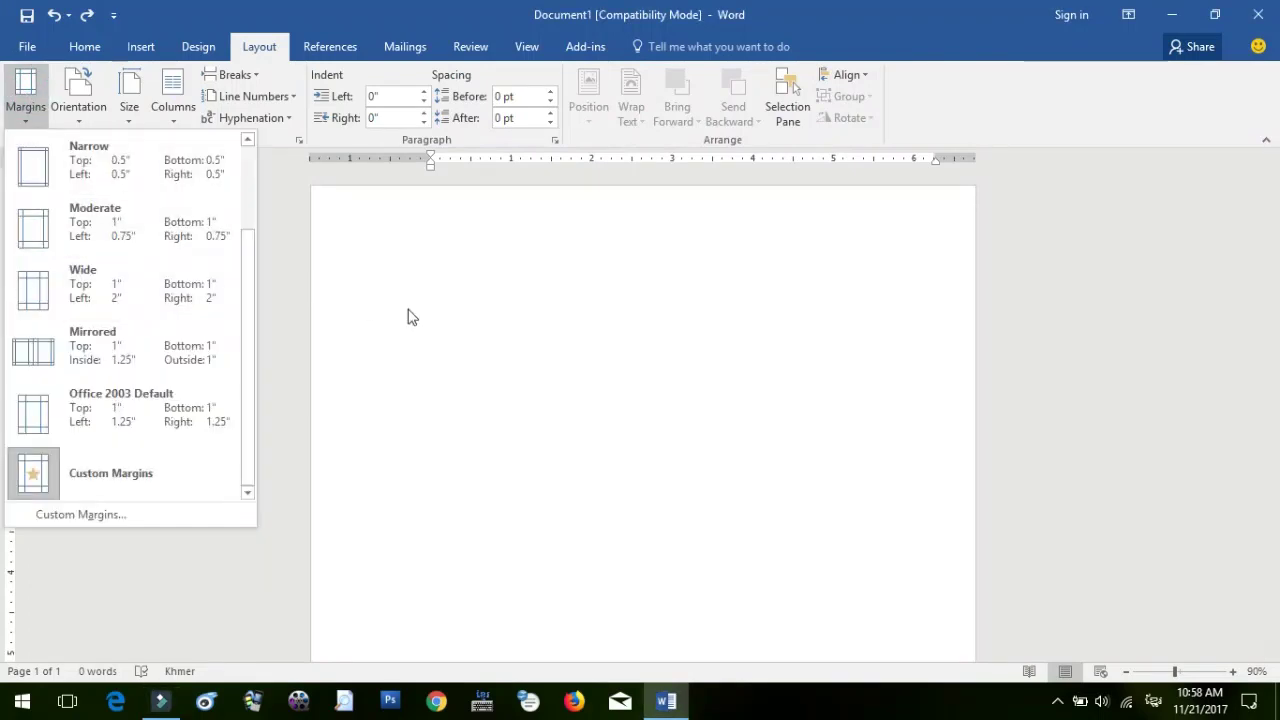
left_click(408, 310)
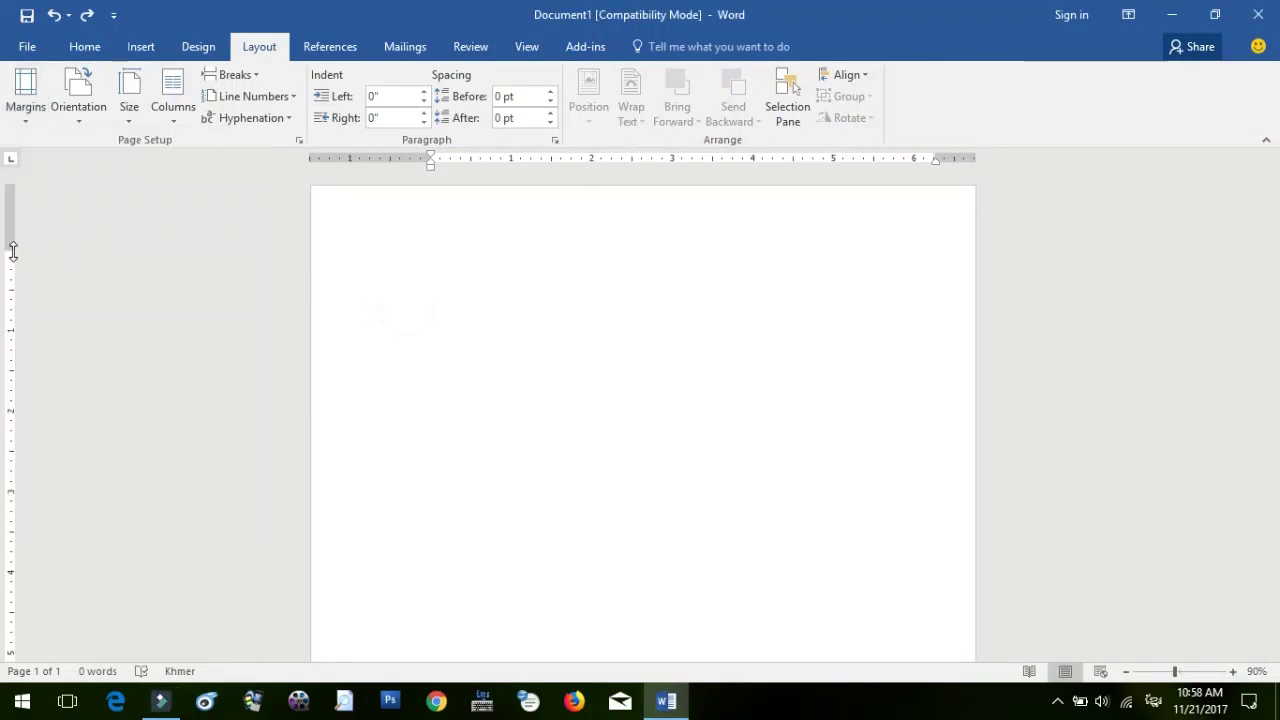
left_click_drag(13, 250, 13, 245)
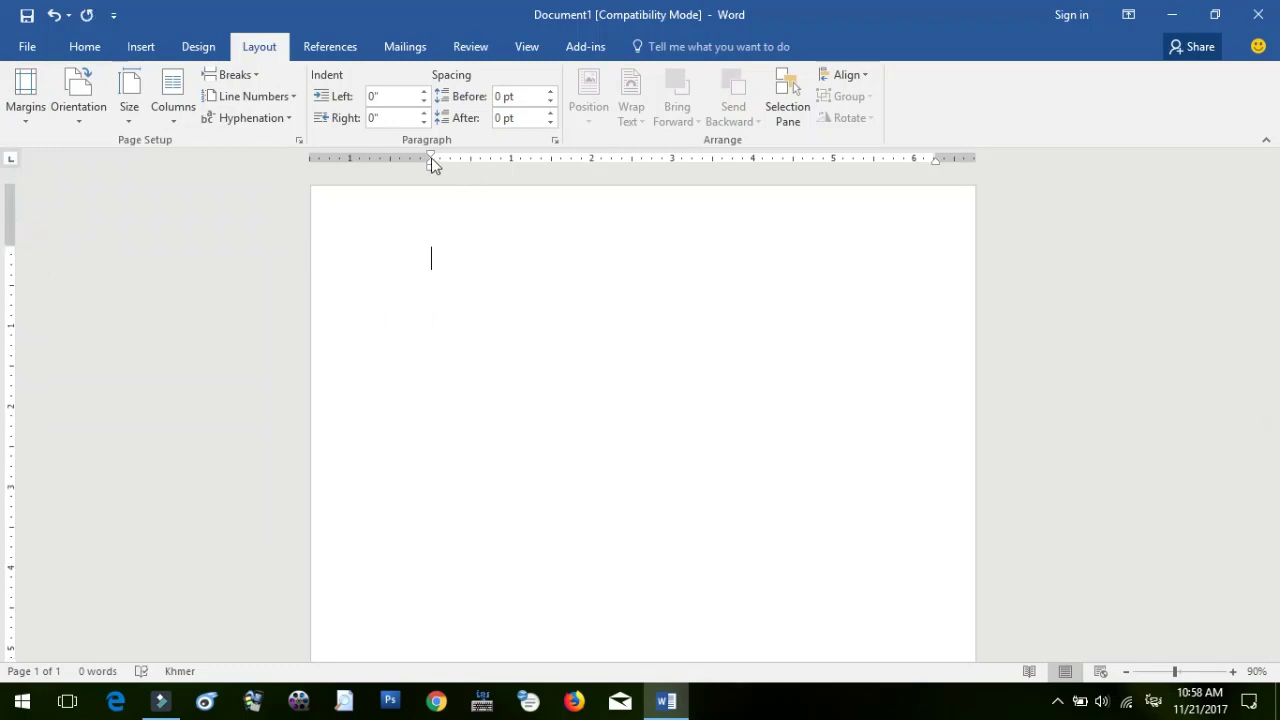
left_click(429, 158)
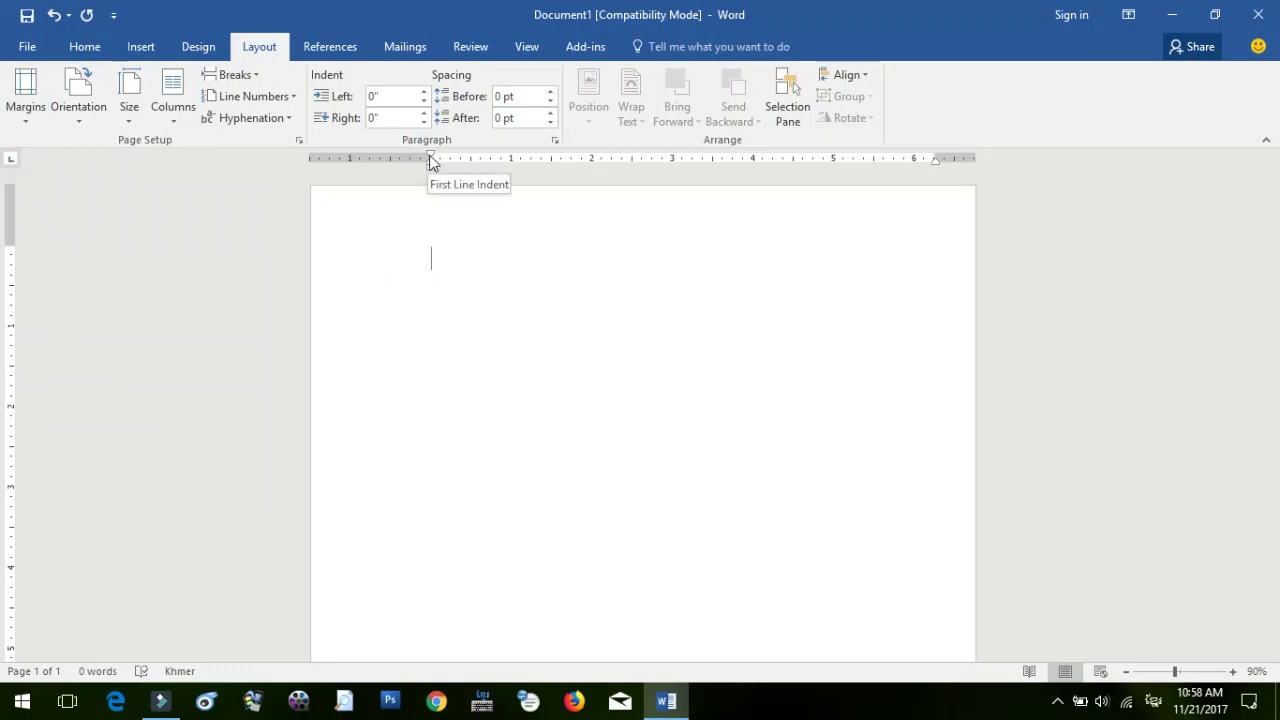
left_click(430, 157)
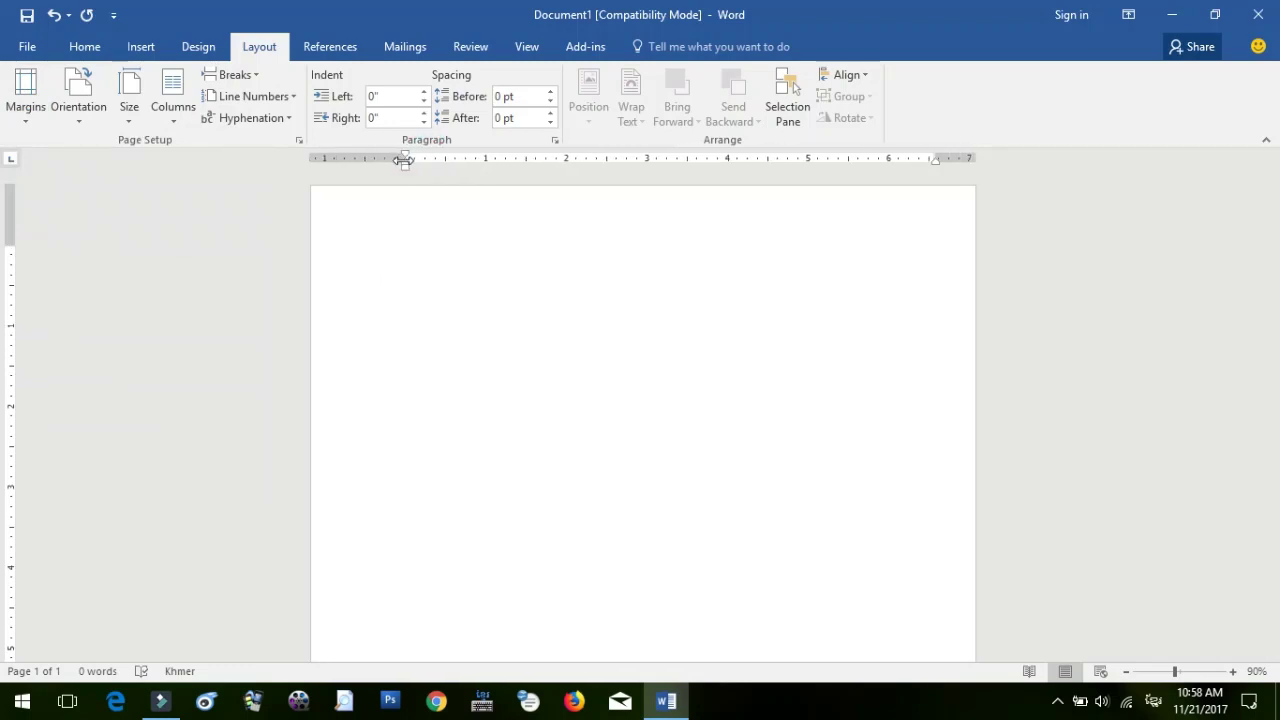
left_click_drag(430, 157, 390, 157)
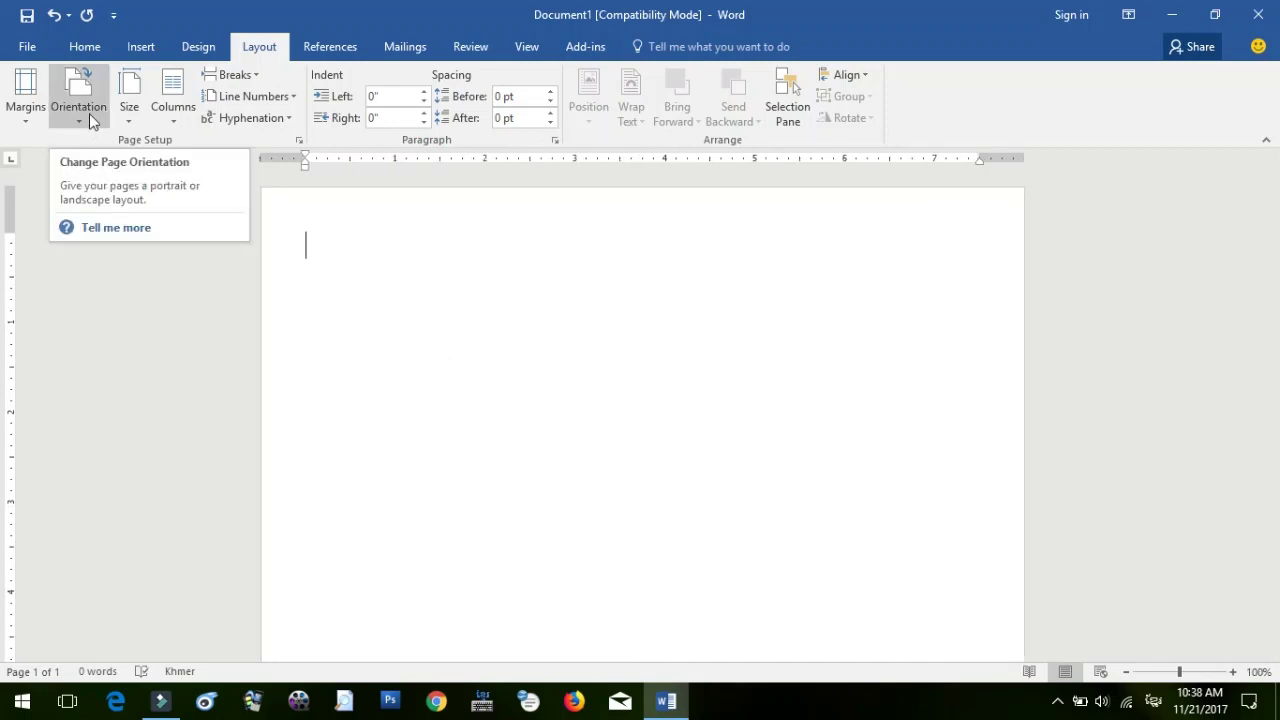
Switch the page to Landscape briefly, then return it to Portrait orientation.
left_click(89, 113)
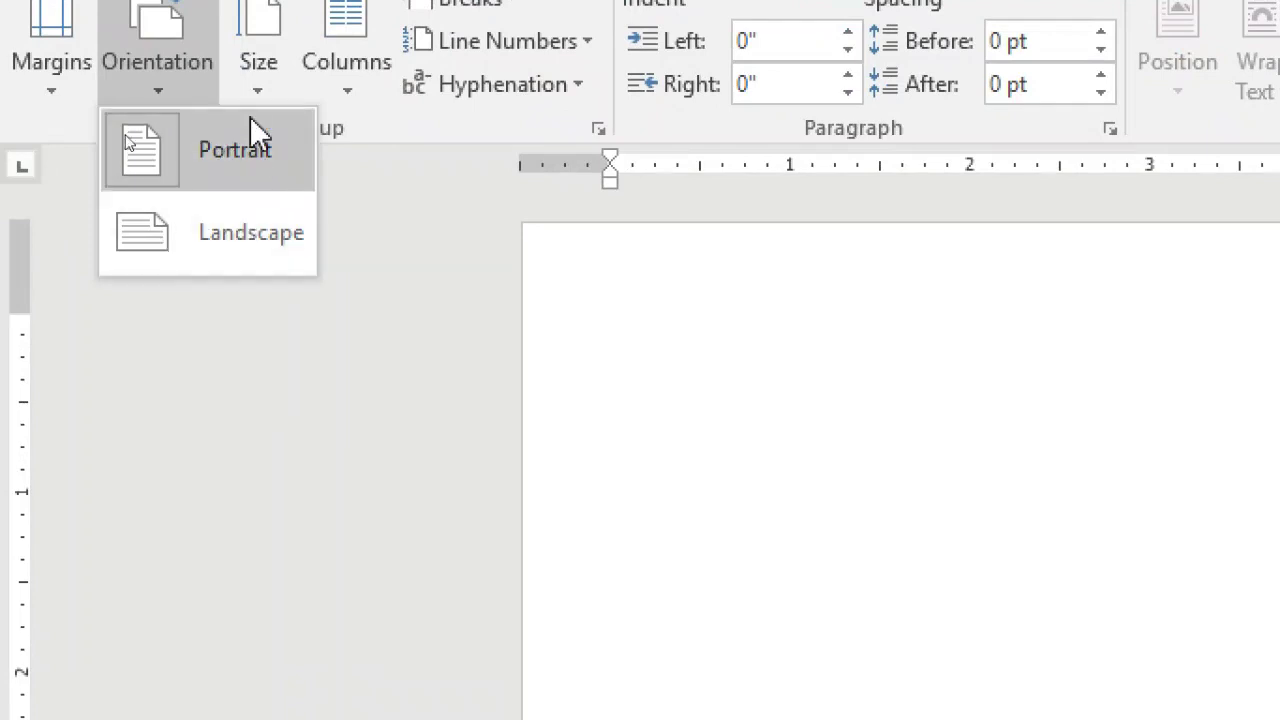
left_click(227, 266)
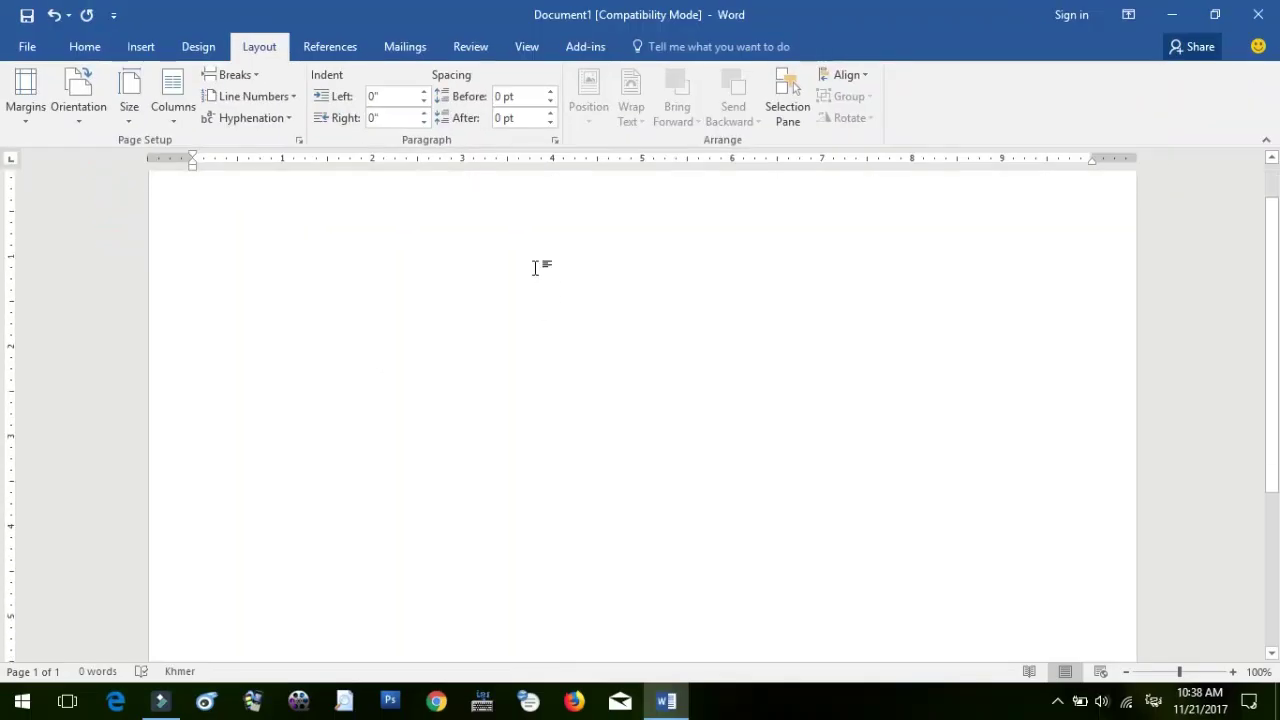
scroll(535, 268, "down", 5, "ctrl")
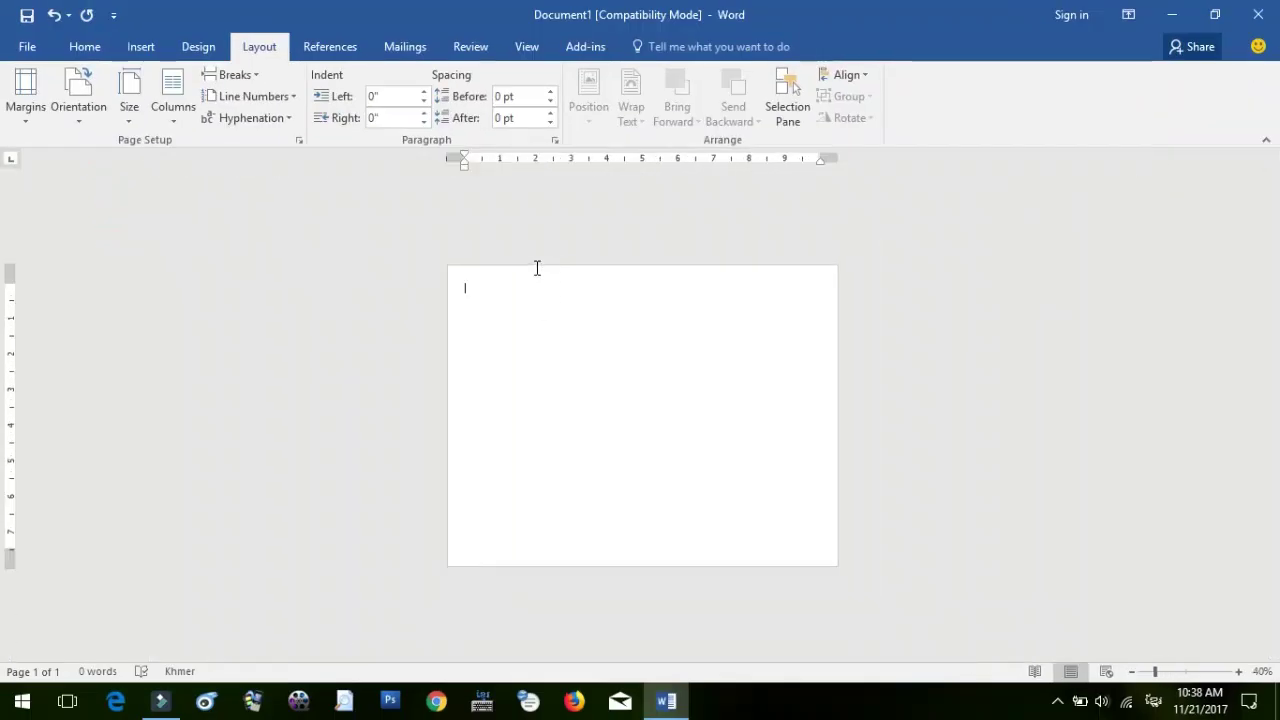
scroll(535, 268, "up", 2, "ctrl")
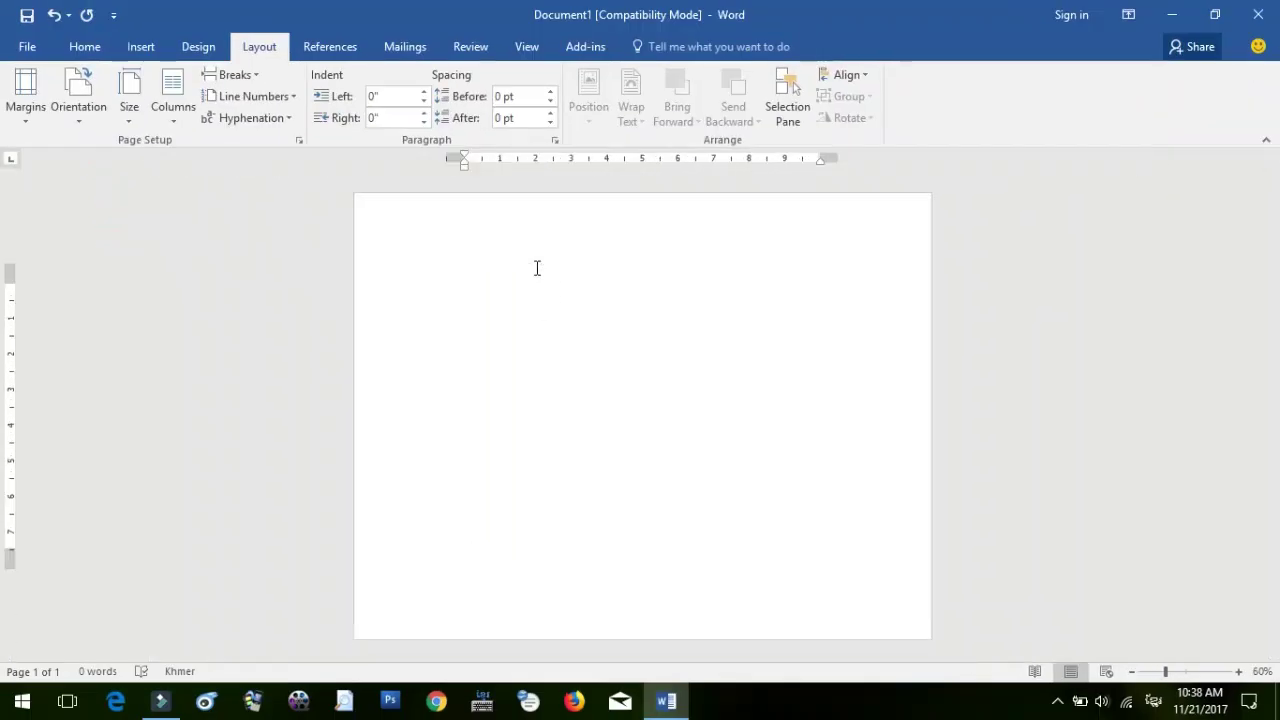
left_click(101, 88)
left_click(102, 152)
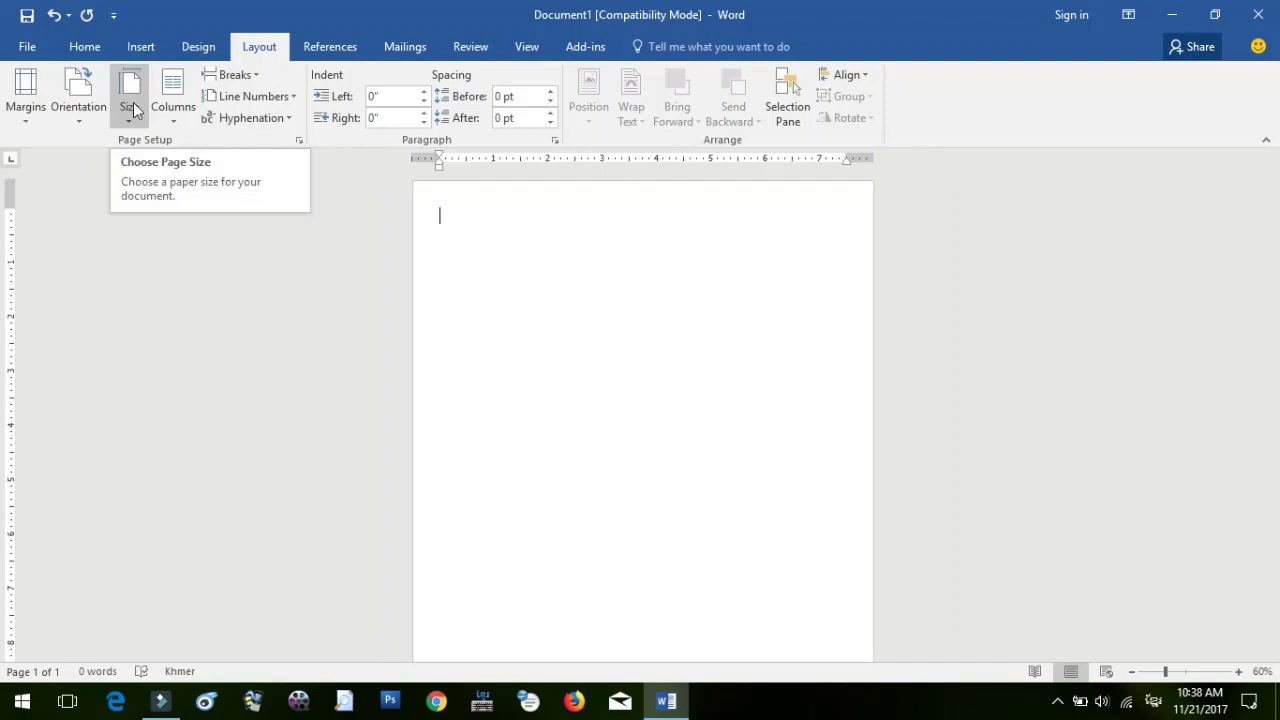
Set the paper size to A4 (8.27" x 11.69") and glance at the Columns options.
scroll(437, 251, "up", 3, "ctrl")
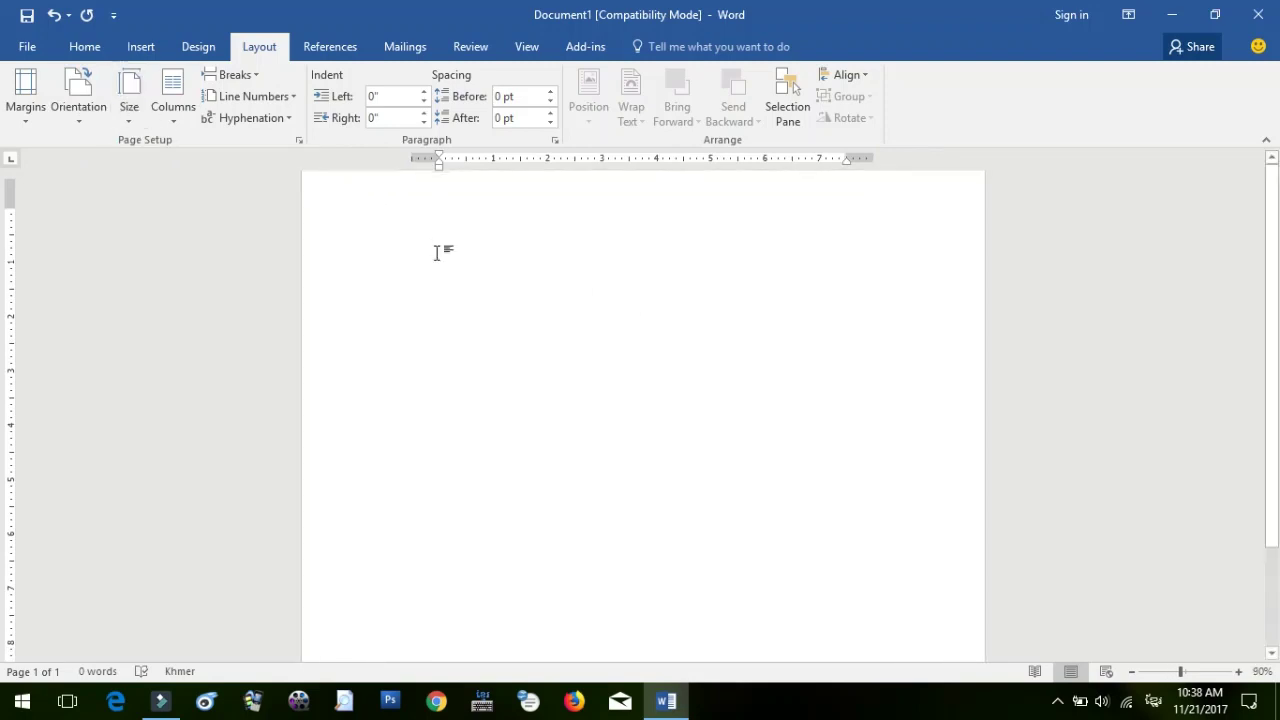
left_click(133, 114)
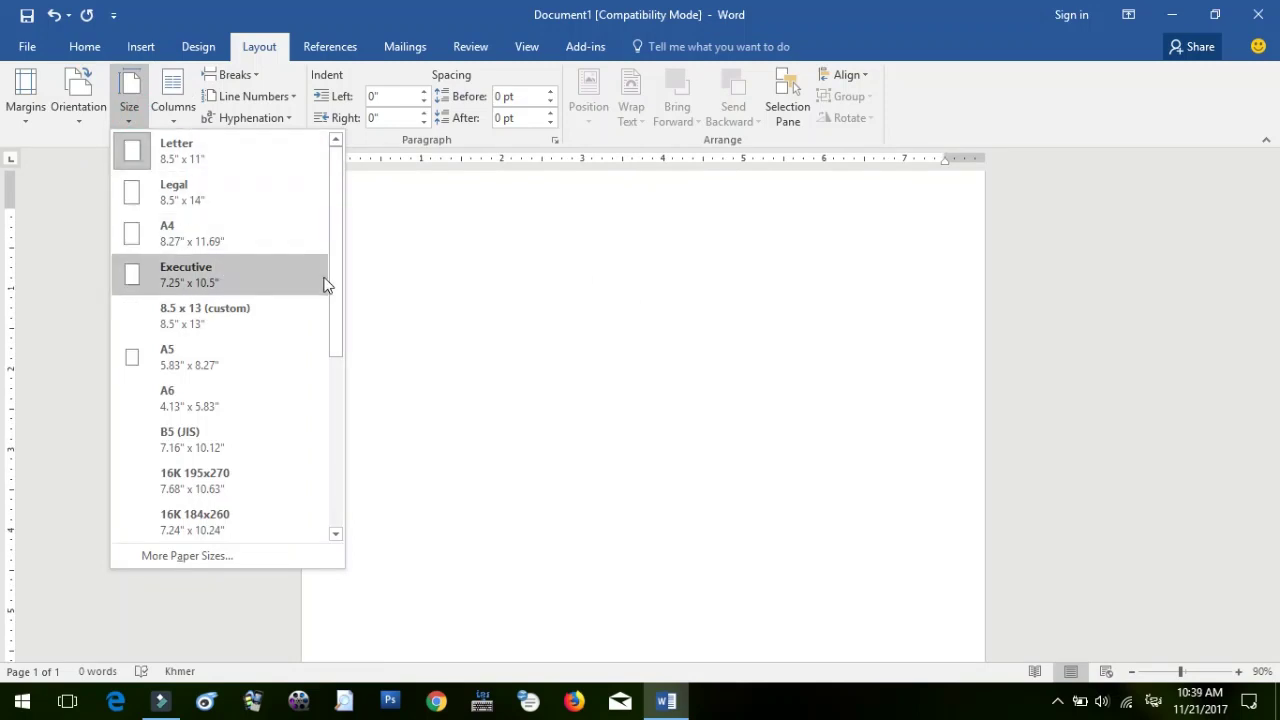
left_click_drag(331, 283, 328, 435)
scroll(311, 366, "up", 3)
scroll(311, 366, "up", 1)
scroll(311, 366, "up", 2)
scroll(311, 366, "up", 1)
left_click(182, 218)
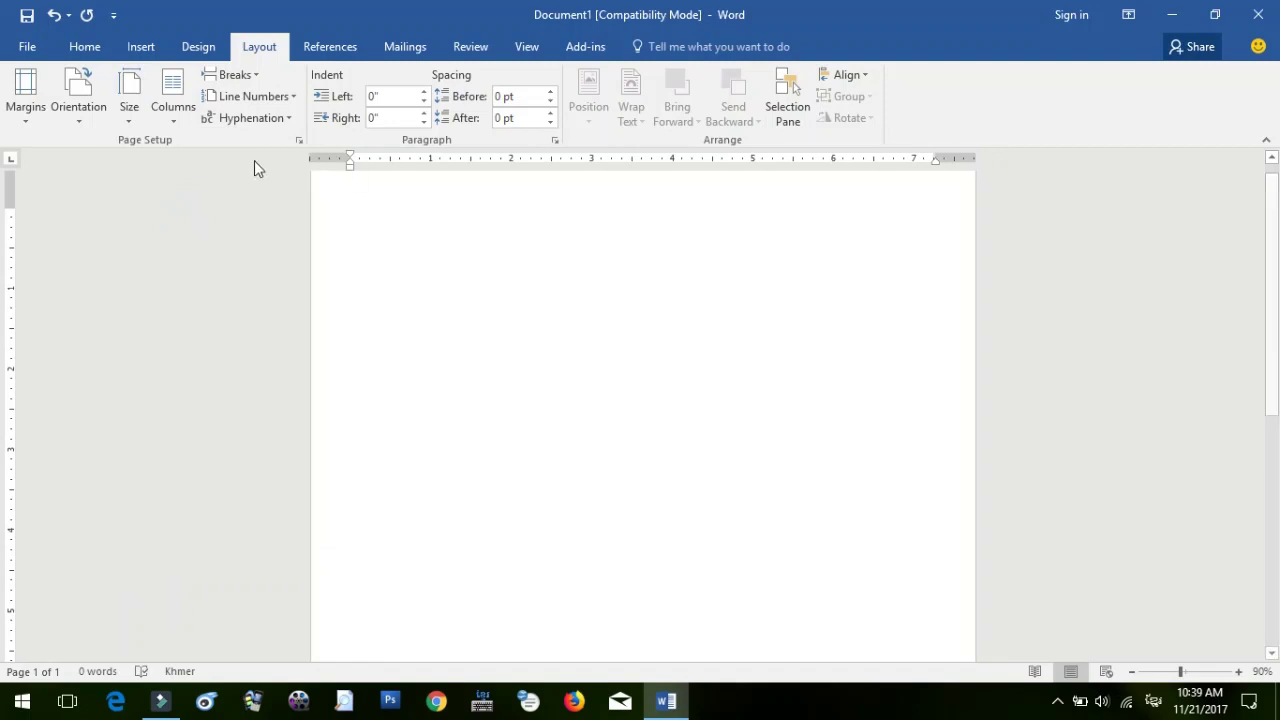
left_click(182, 121)
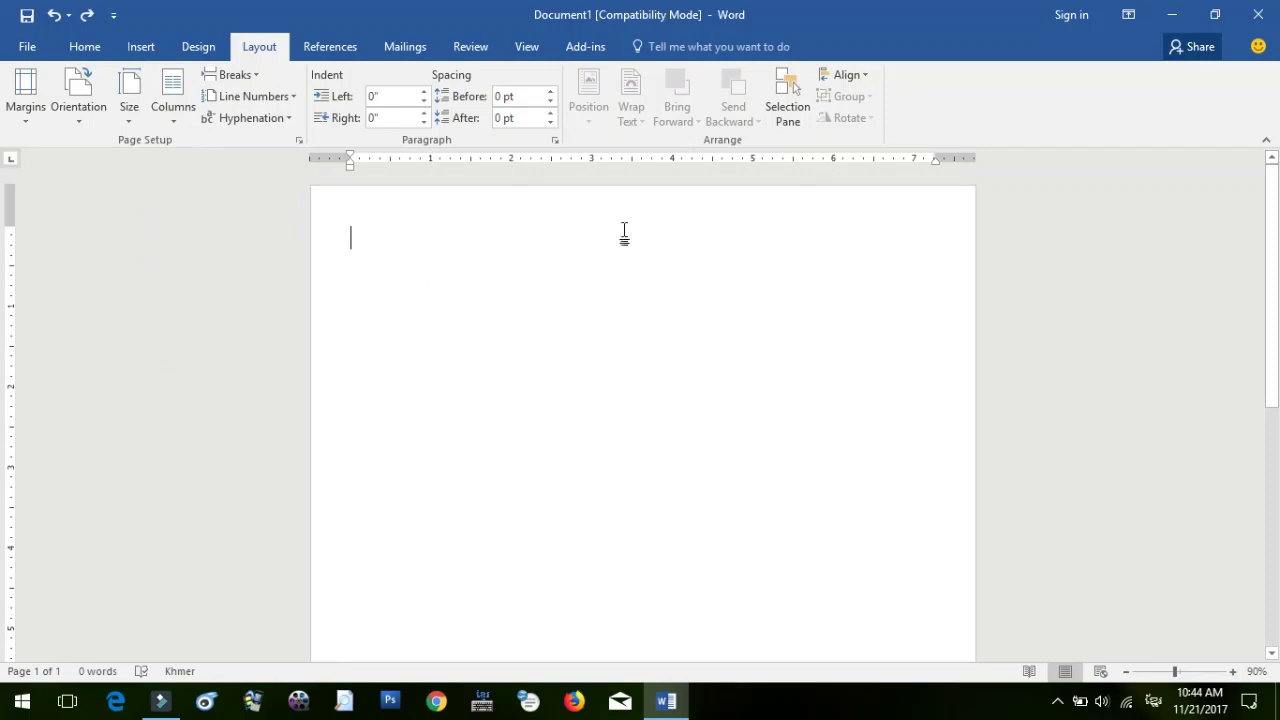
Open the Page Setup dialog and reposition it on screen.
left_click(297, 142)
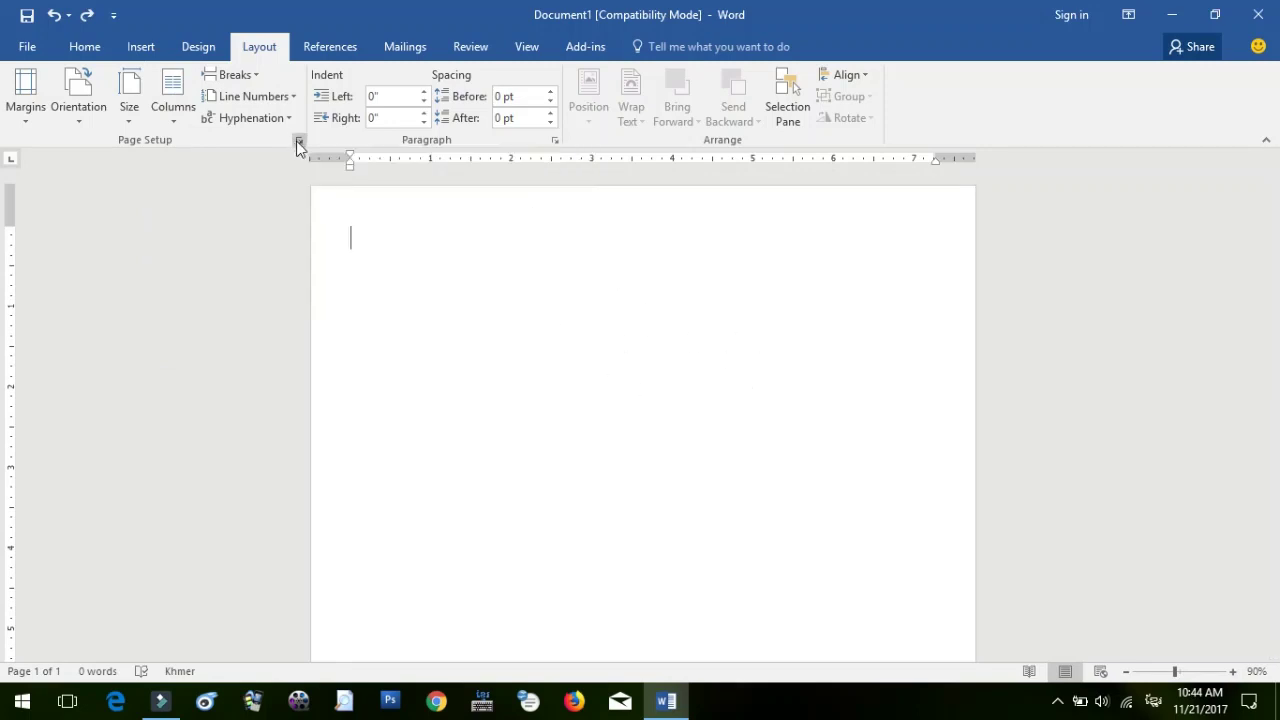
left_click(299, 141)
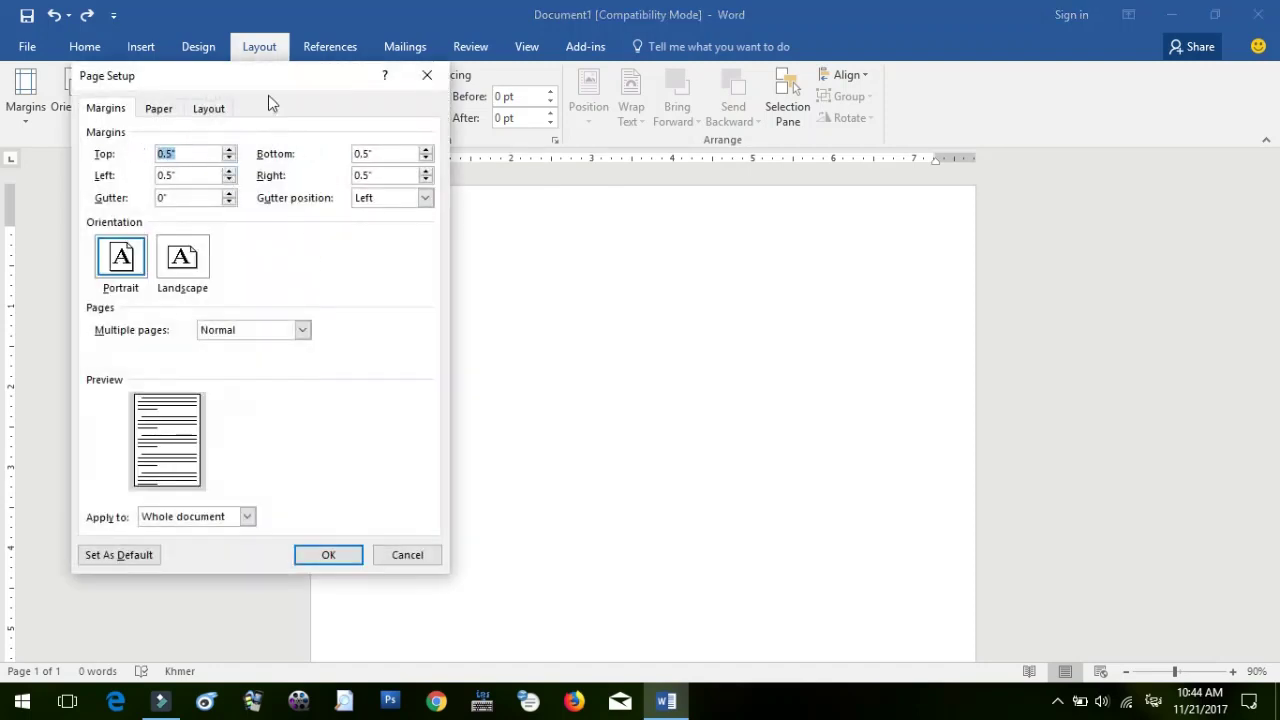
mouse_move(278, 87)
left_mouse_down()
mouse_move(572, 302)
mouse_move(598, 287)
left_mouse_up()
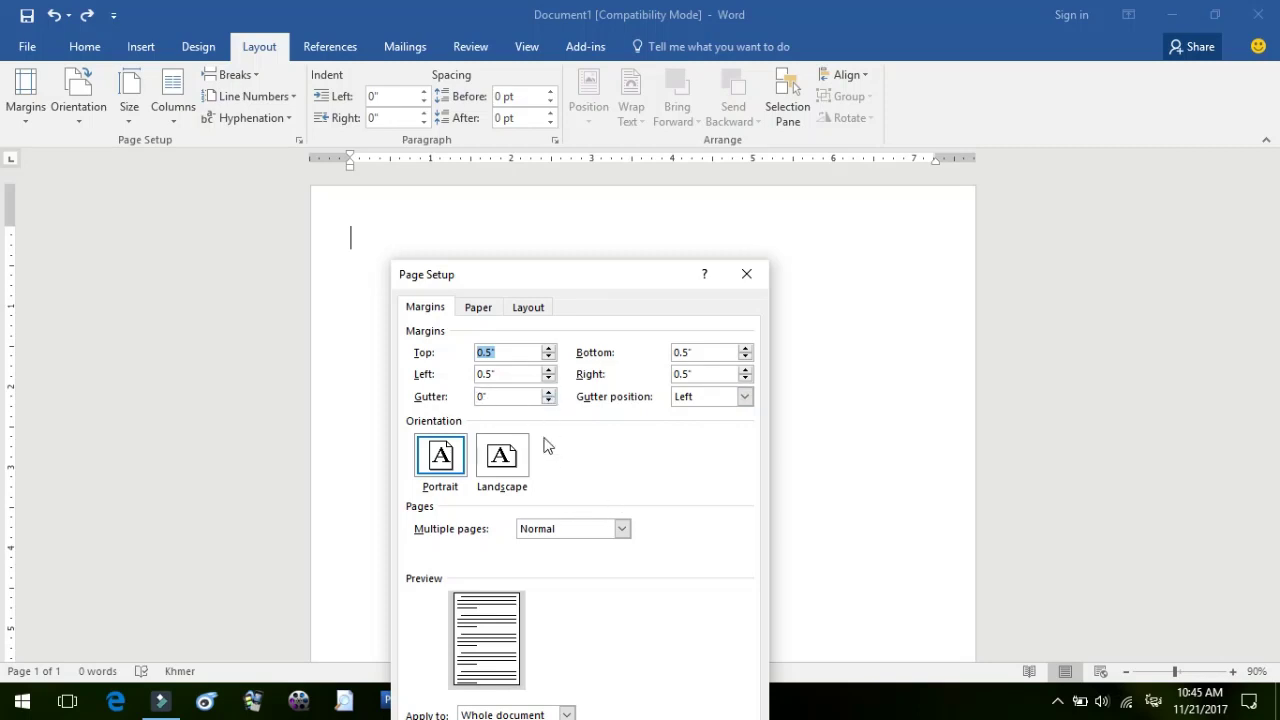
left_click_drag(560, 272, 559, 70)
Raise the gutter to 1" on the left and confirm the Page Setup settings.
left_click(547, 191)
left_click(547, 191)
left_click(548, 191)
left_click(548, 191)
left_click(548, 191)
left_click(548, 191)
left_click(548, 191)
left_click(548, 191)
left_click(548, 191)
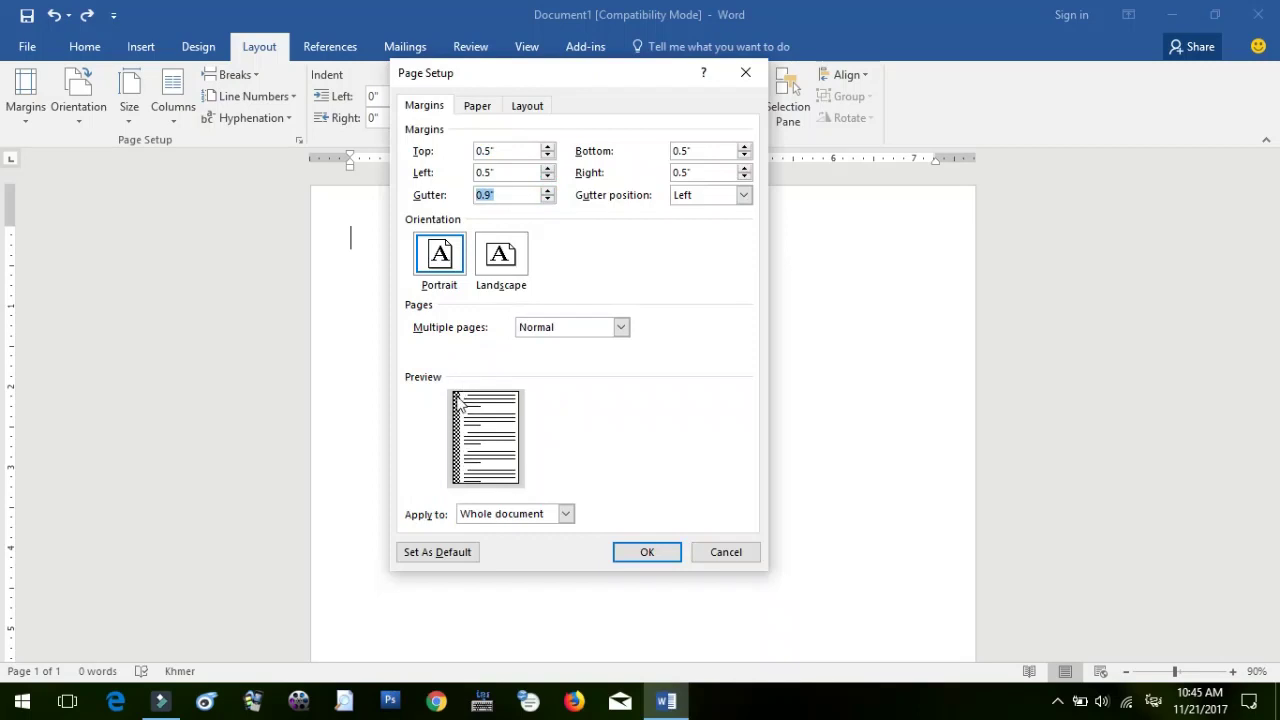
left_click(548, 192)
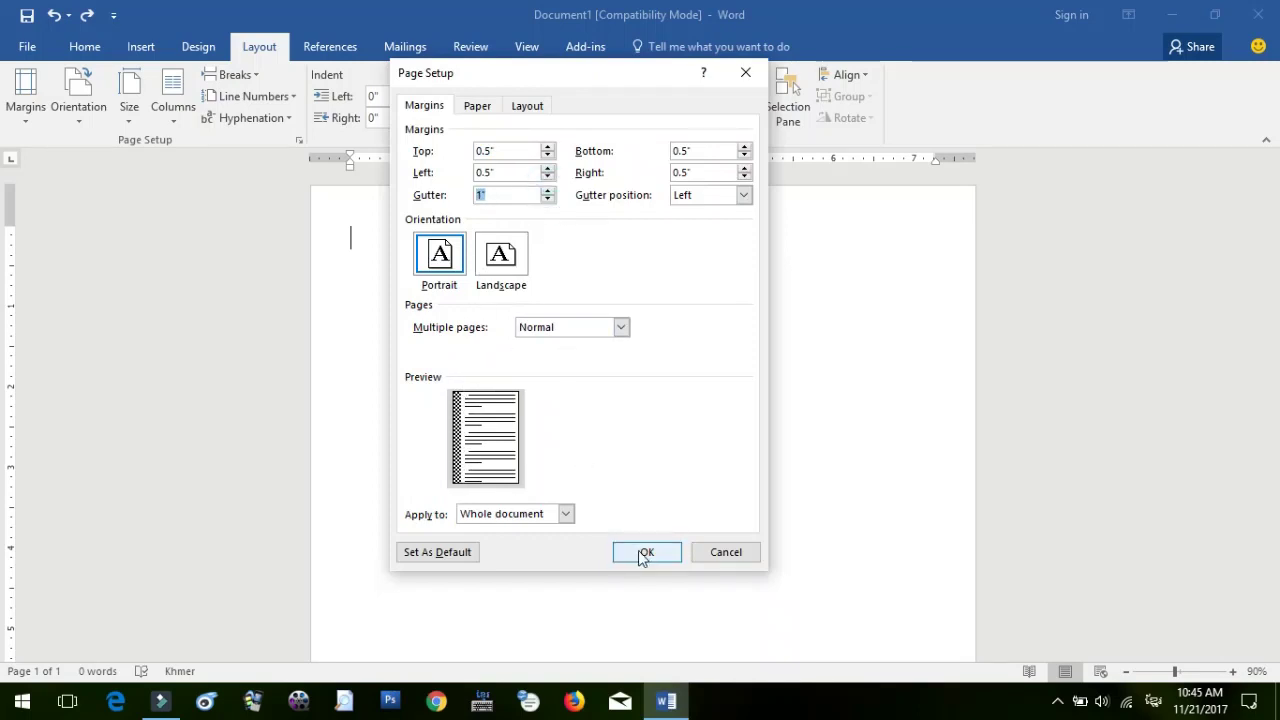
left_click(640, 550)
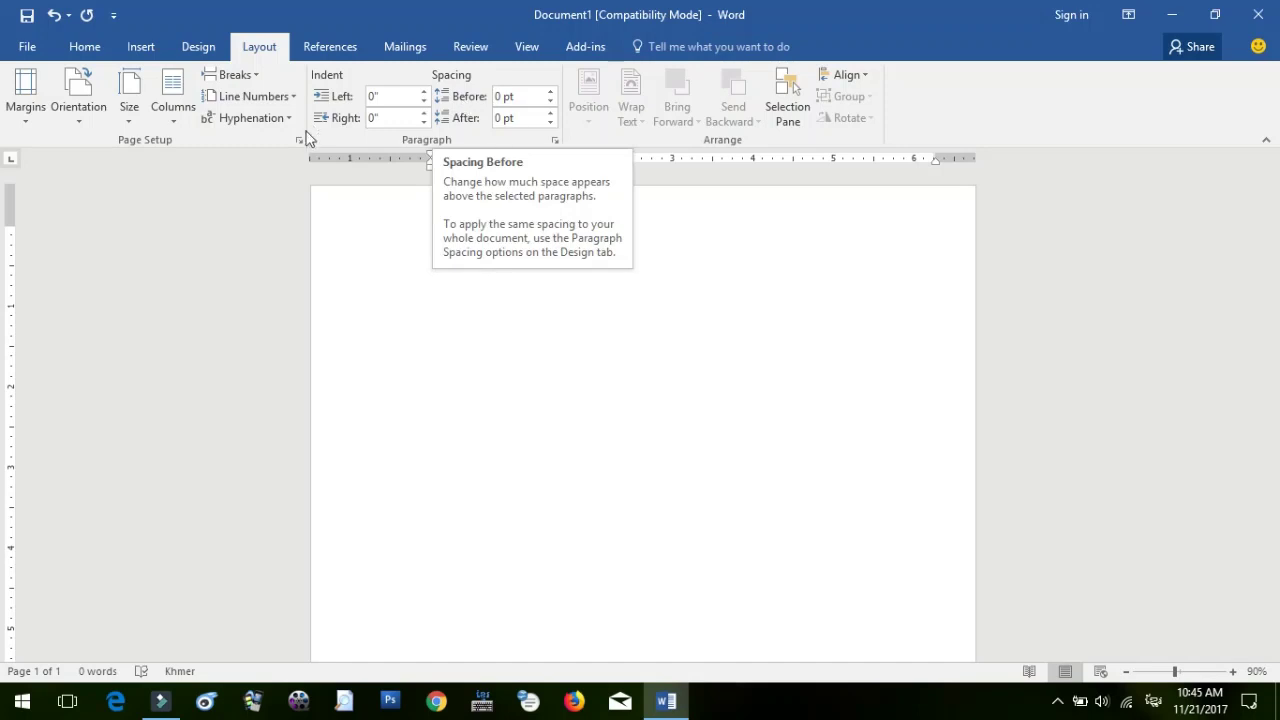
left_click(255, 76)
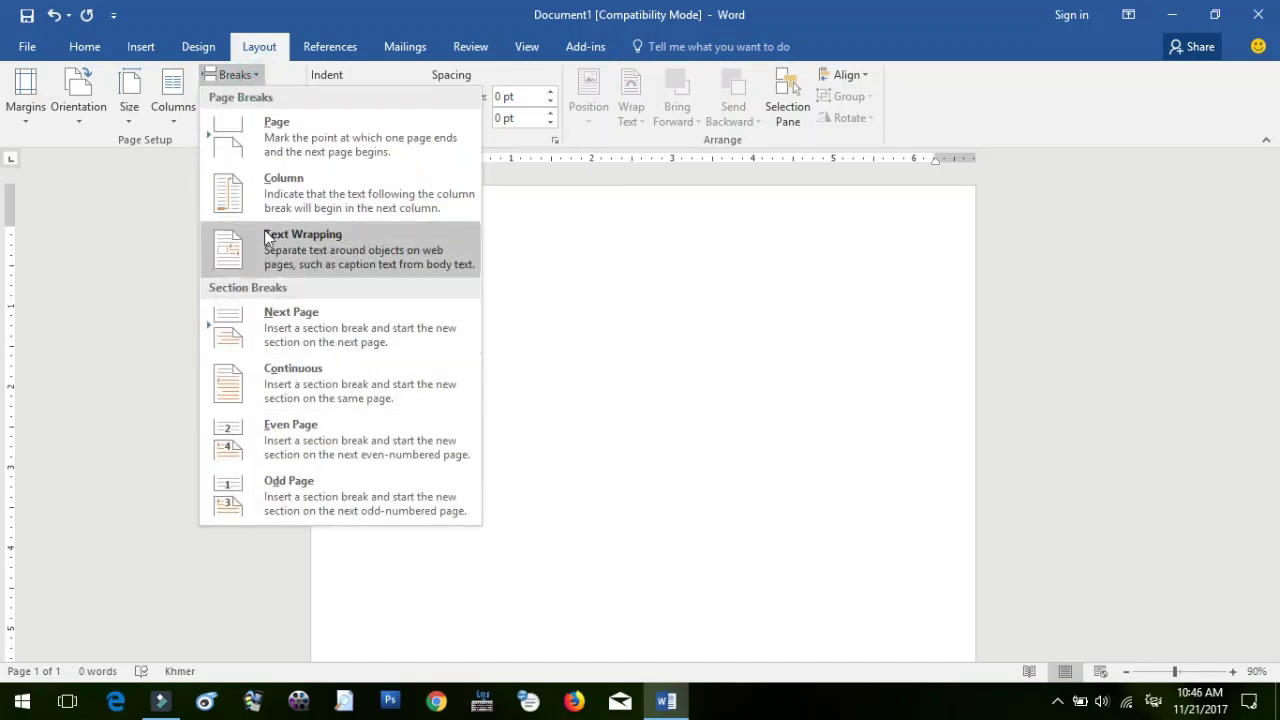
left_click(245, 25)
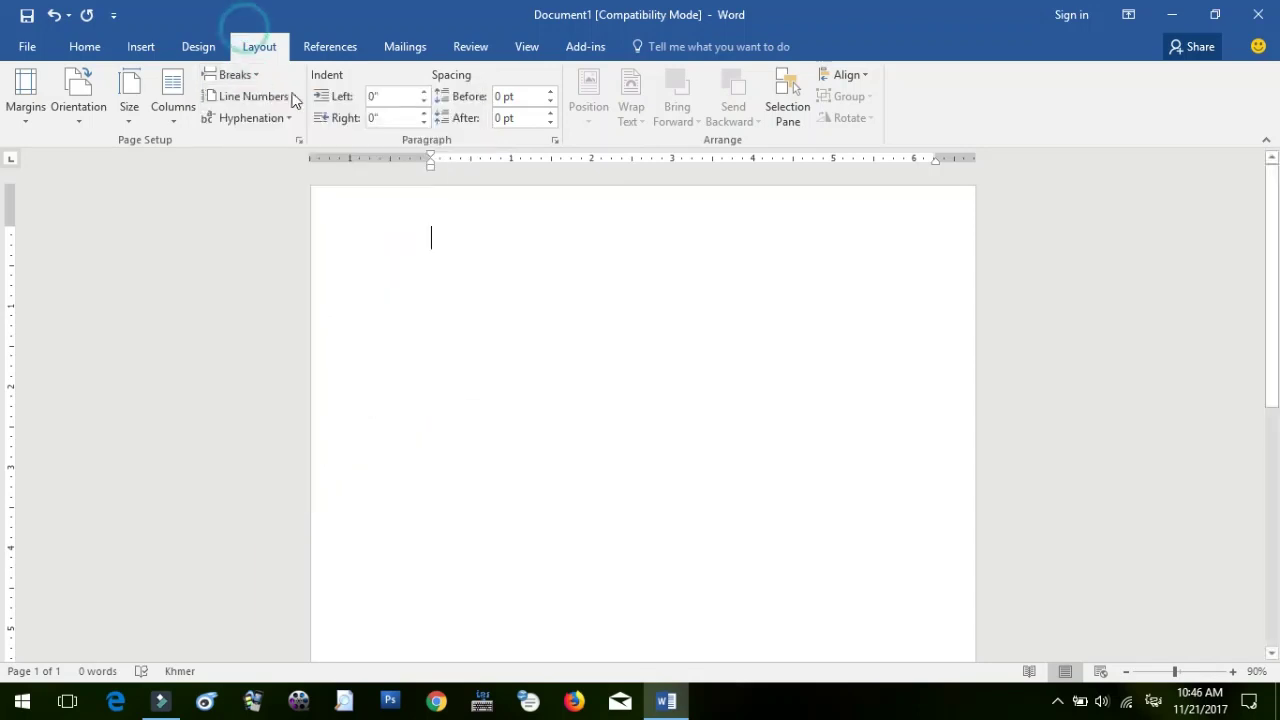